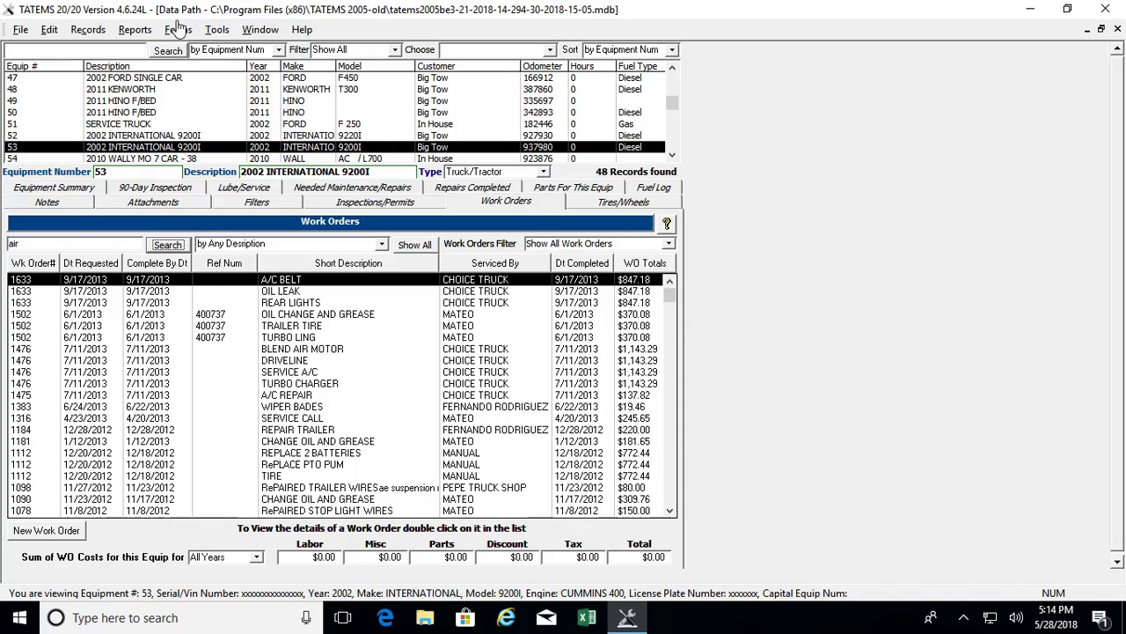
Open the Work Orders List covering all equipment
left_click(177, 31)
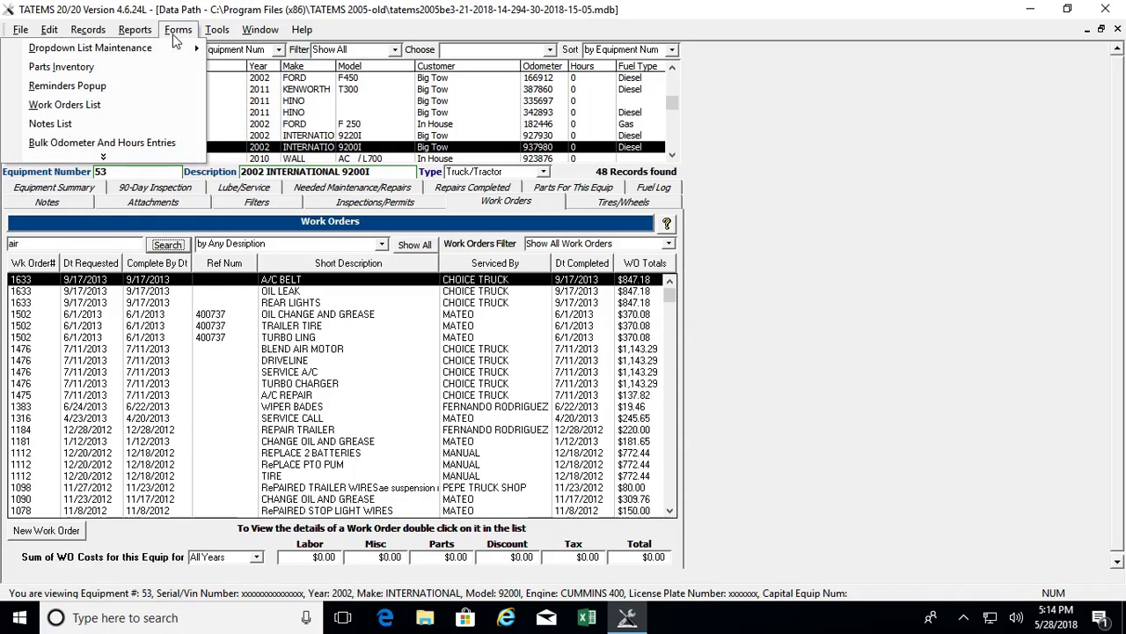
left_click(88, 107)
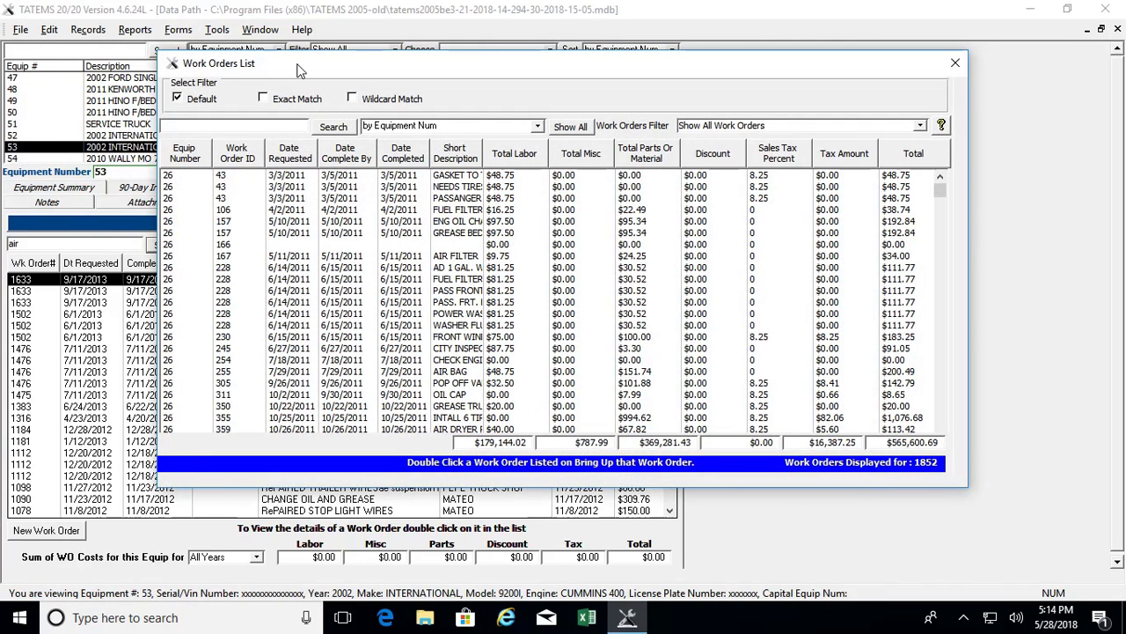
left_click_drag(299, 69, 289, 68)
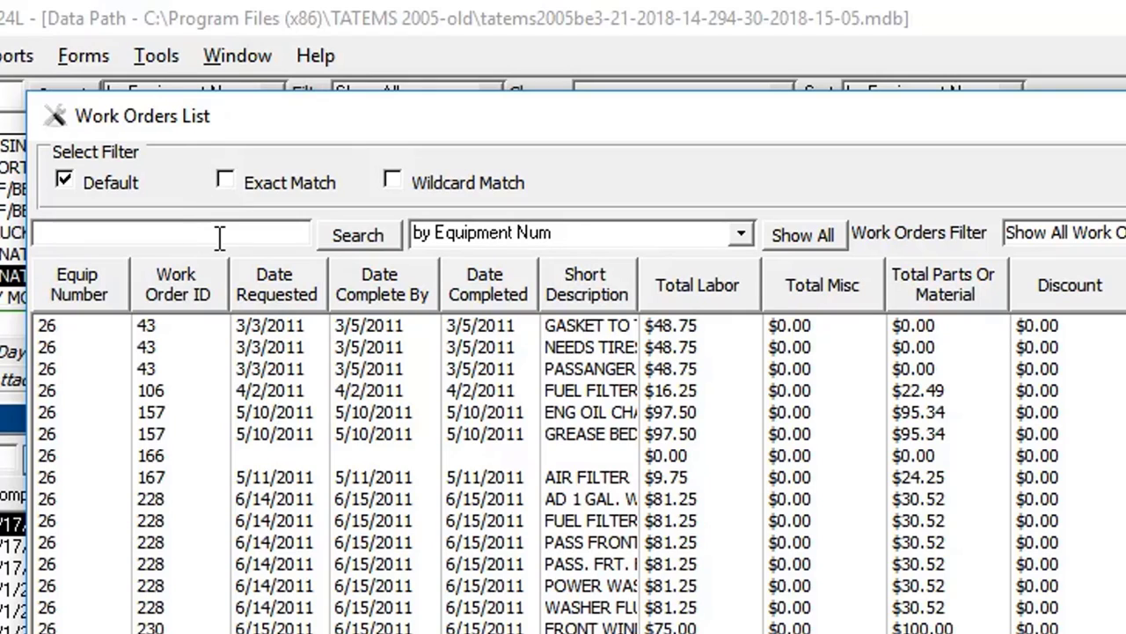
Search the Work Orders List for "air" by Short Description with the Default filter
type("air")
left_click(740, 232)
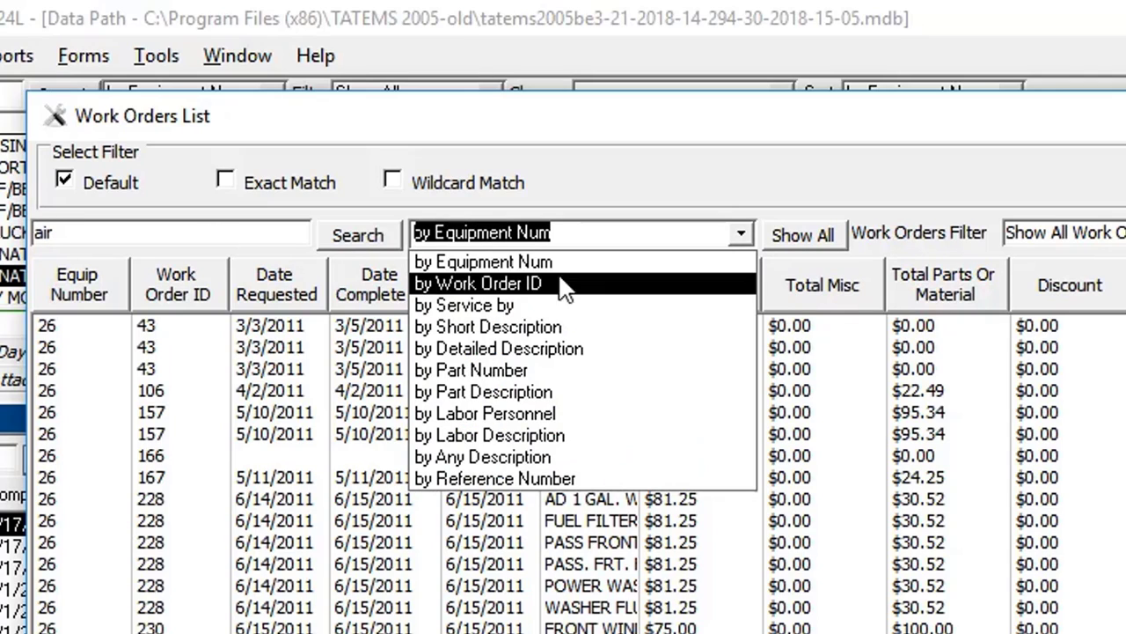
left_click(519, 327)
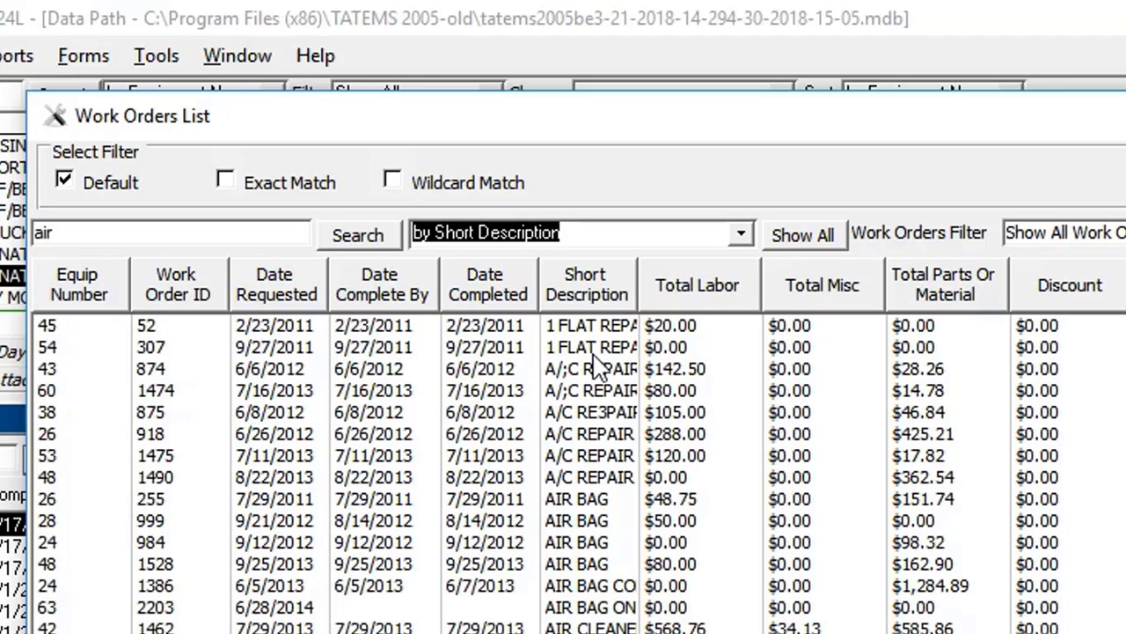
scroll(581, 431, "down", 1)
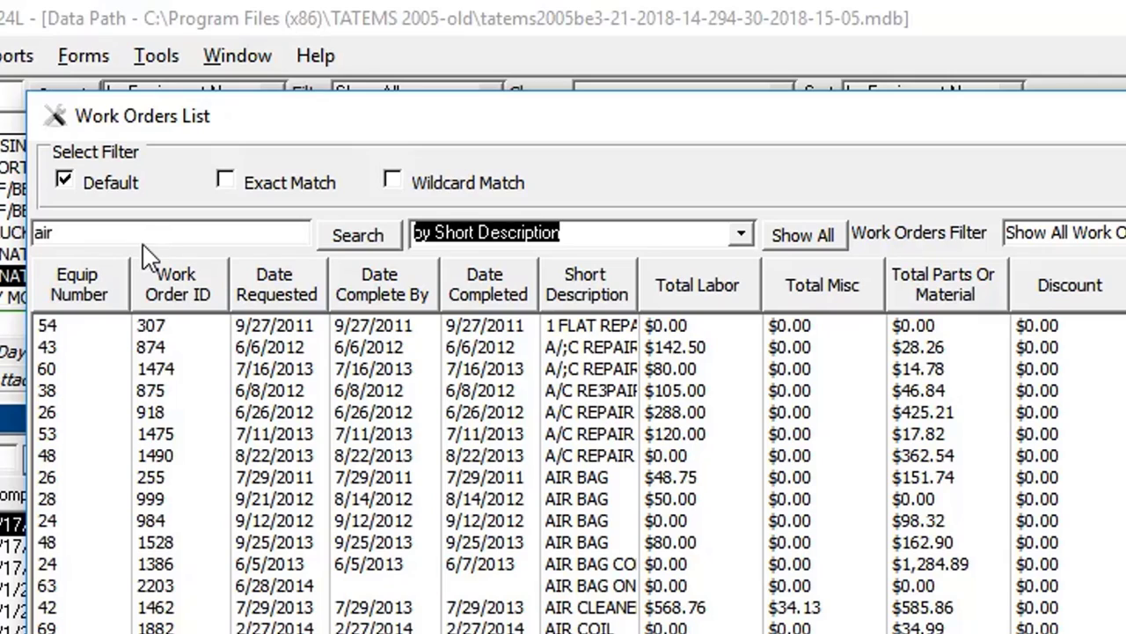
Repeat the "air" short-description search with Exact Match and again with Wildcard Match
left_click(225, 183)
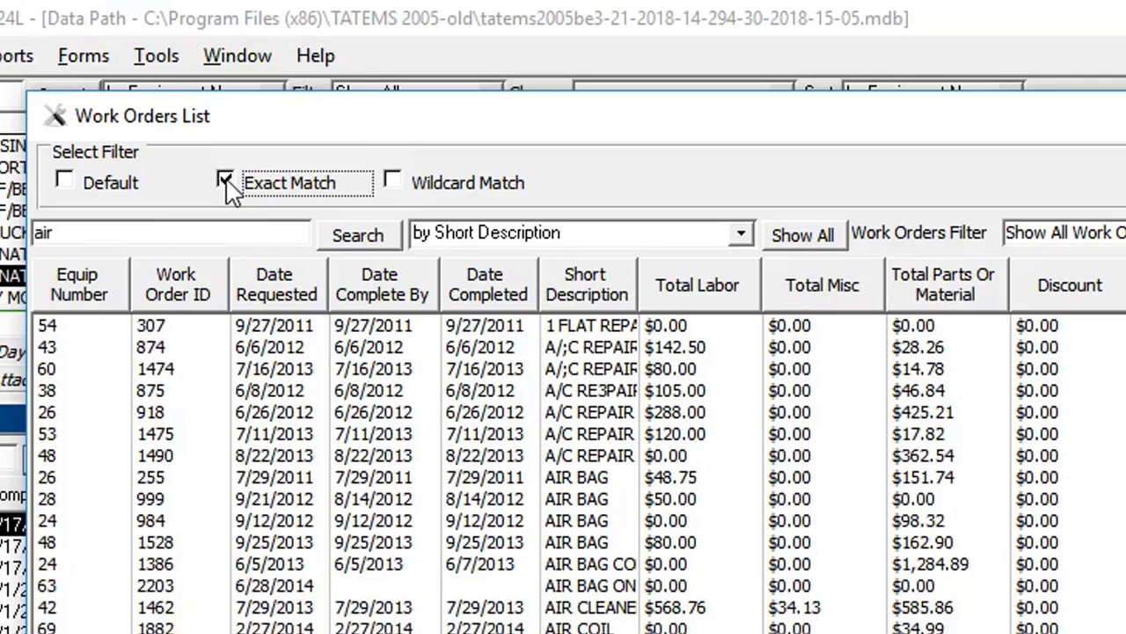
left_click(356, 239)
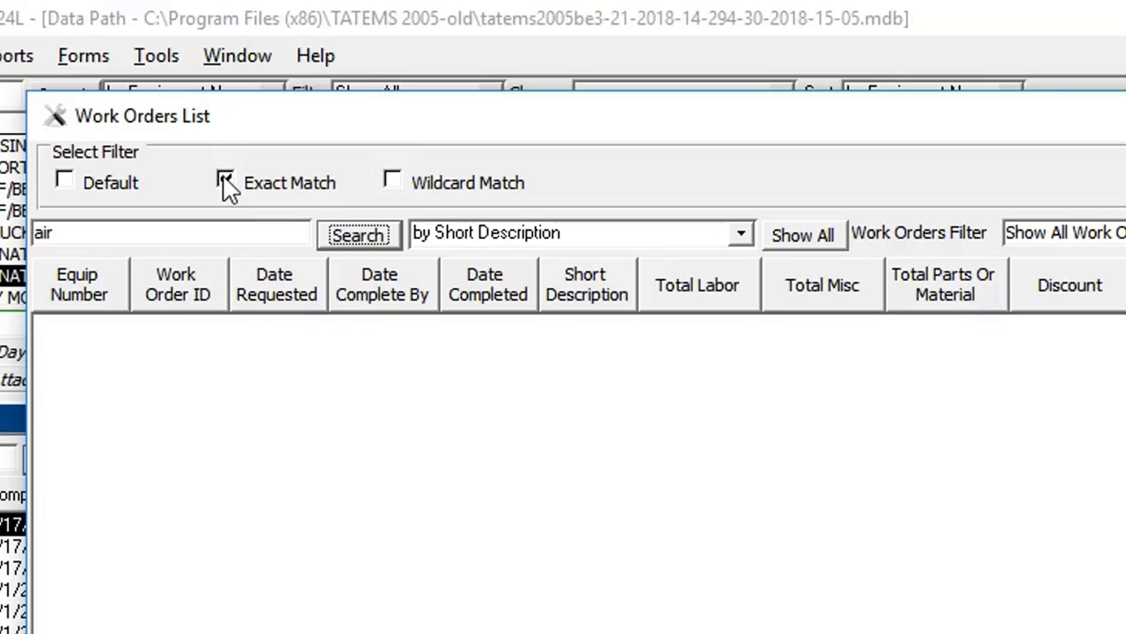
left_click(393, 183)
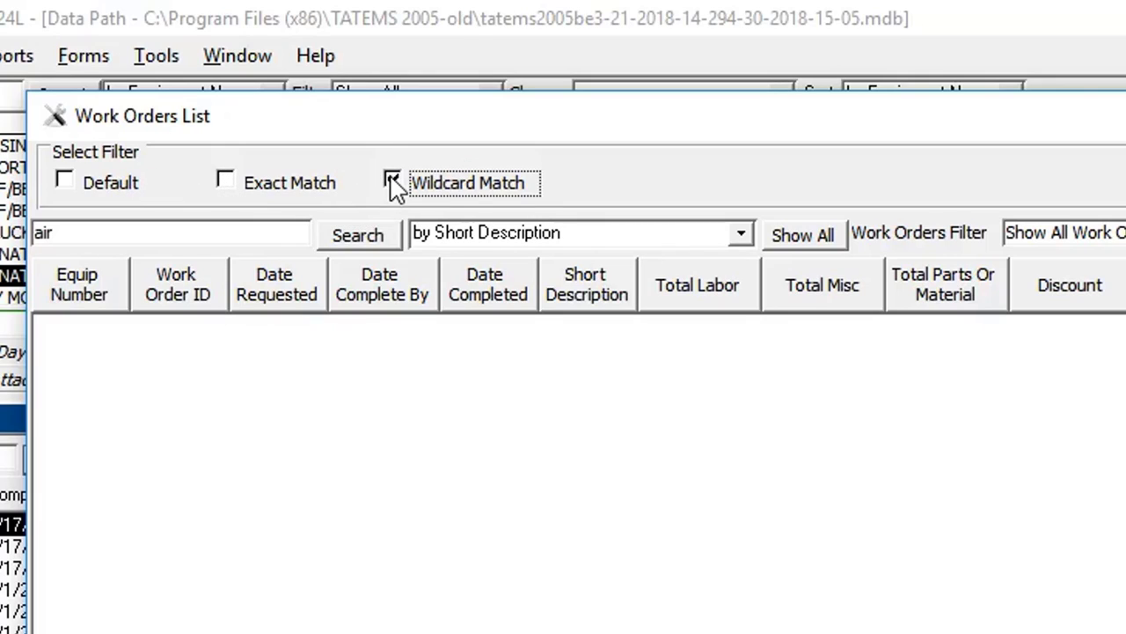
left_click(368, 233)
Add a space before "air" in the search term and rerun the wildcard search
left_click(119, 233)
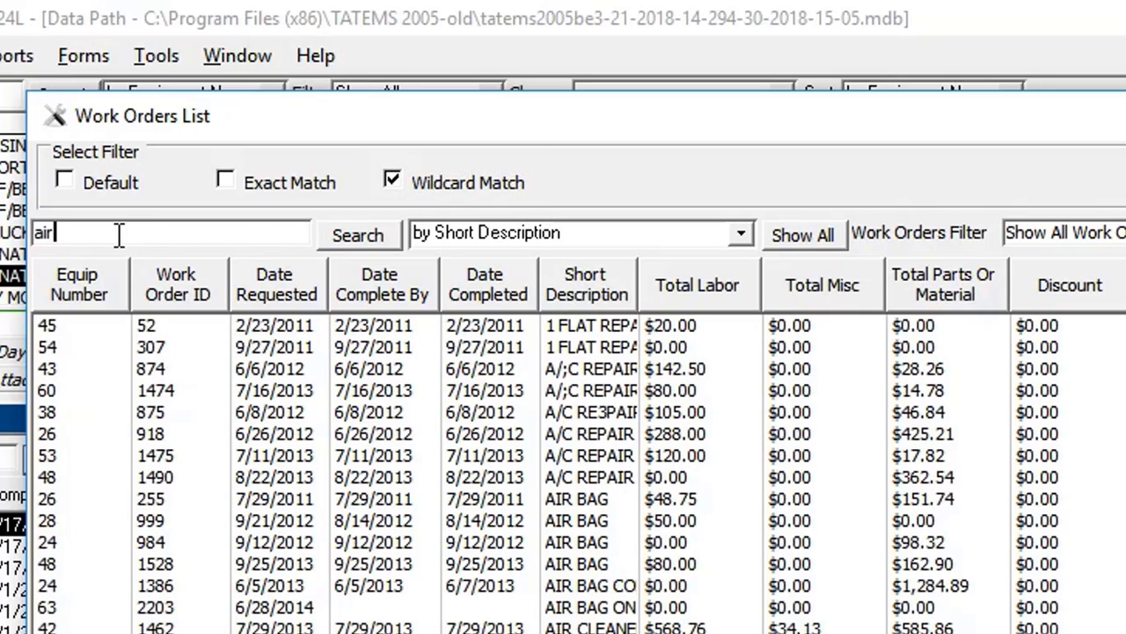
key("Left")
key("Left")
key("Left")
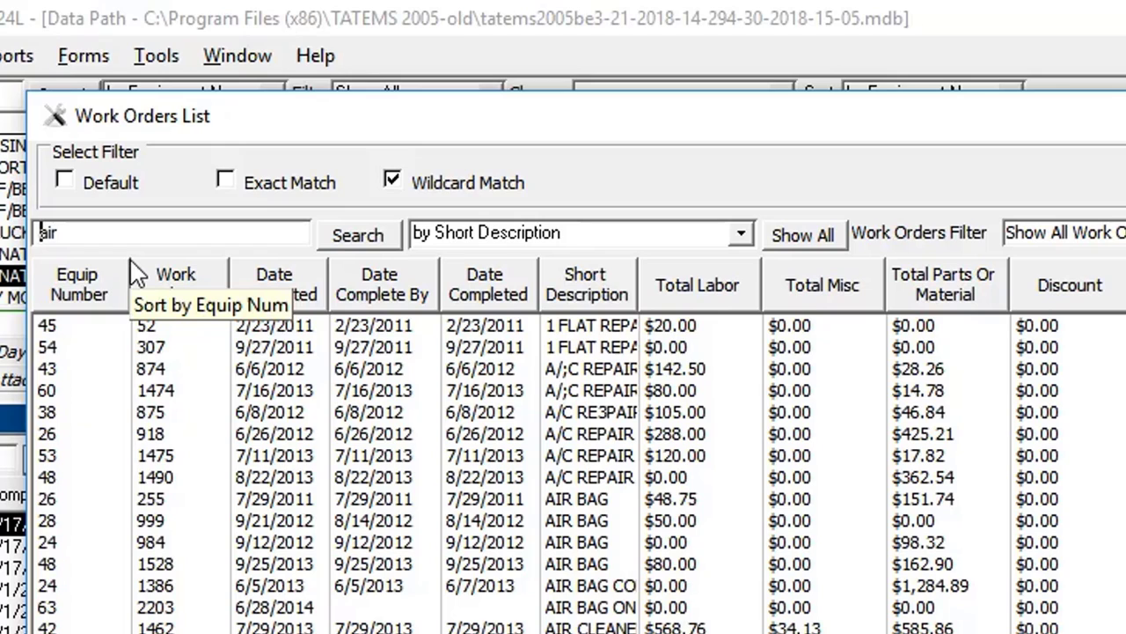
left_click(364, 236)
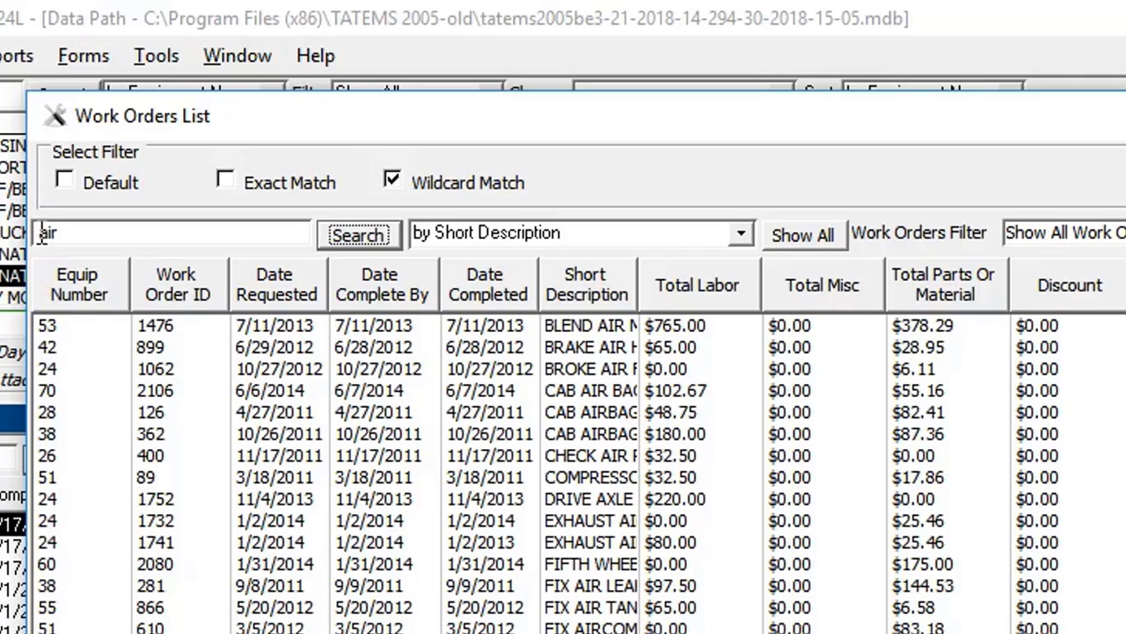
left_click_drag(41, 233, 58, 233)
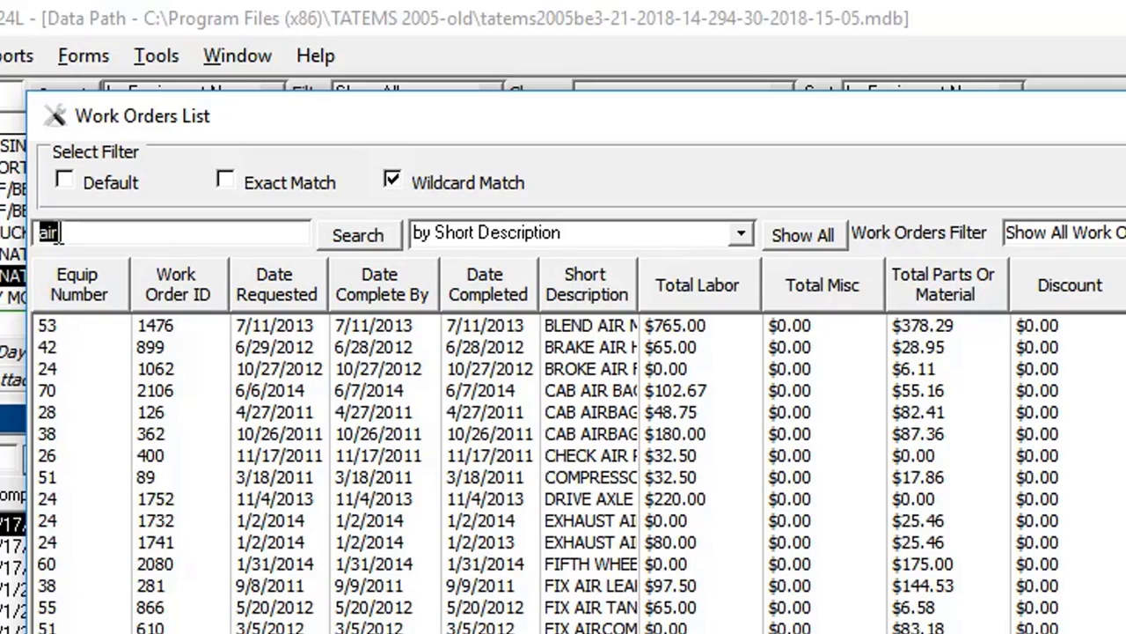
left_click(41, 233)
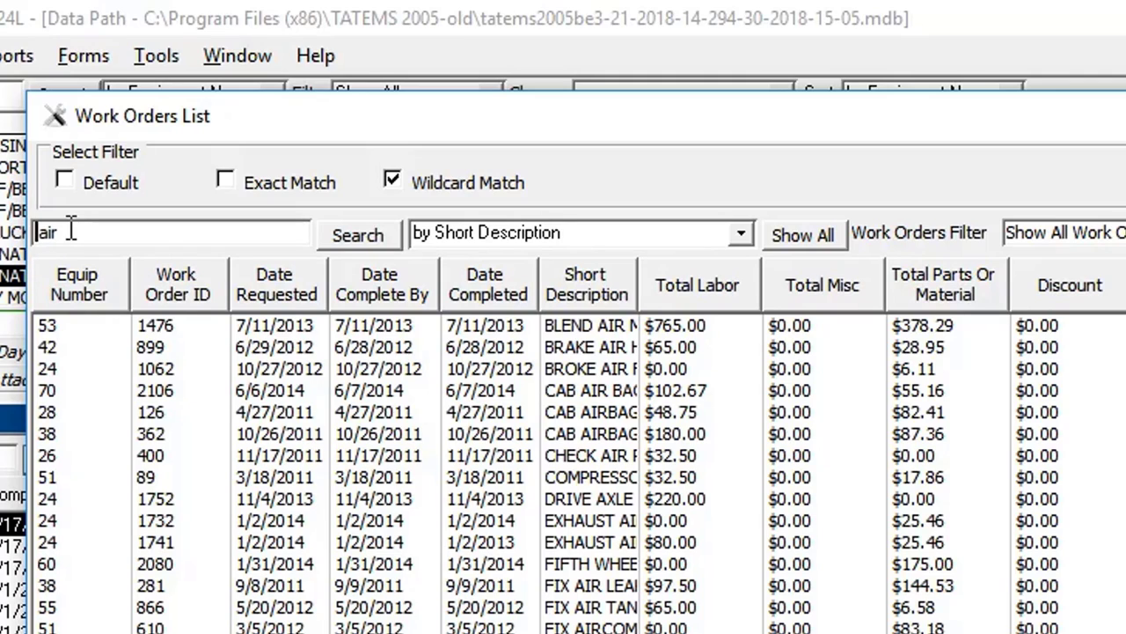
left_click(71, 232)
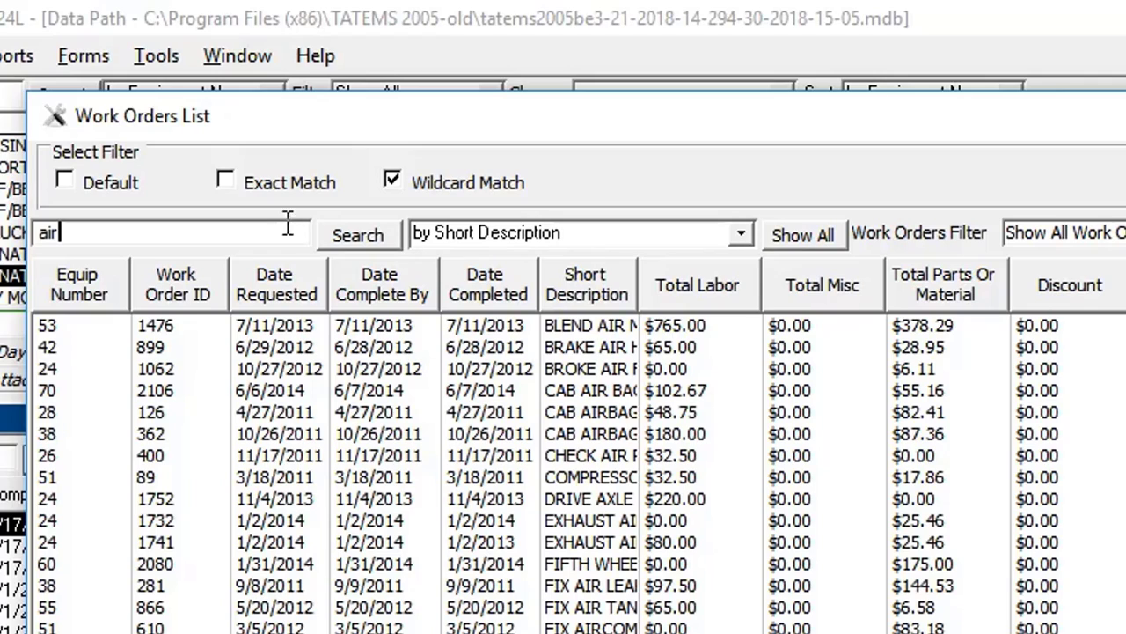
Replace the search term with "air bag" and search by Any Description using Wildcard Match
double_click(83, 236)
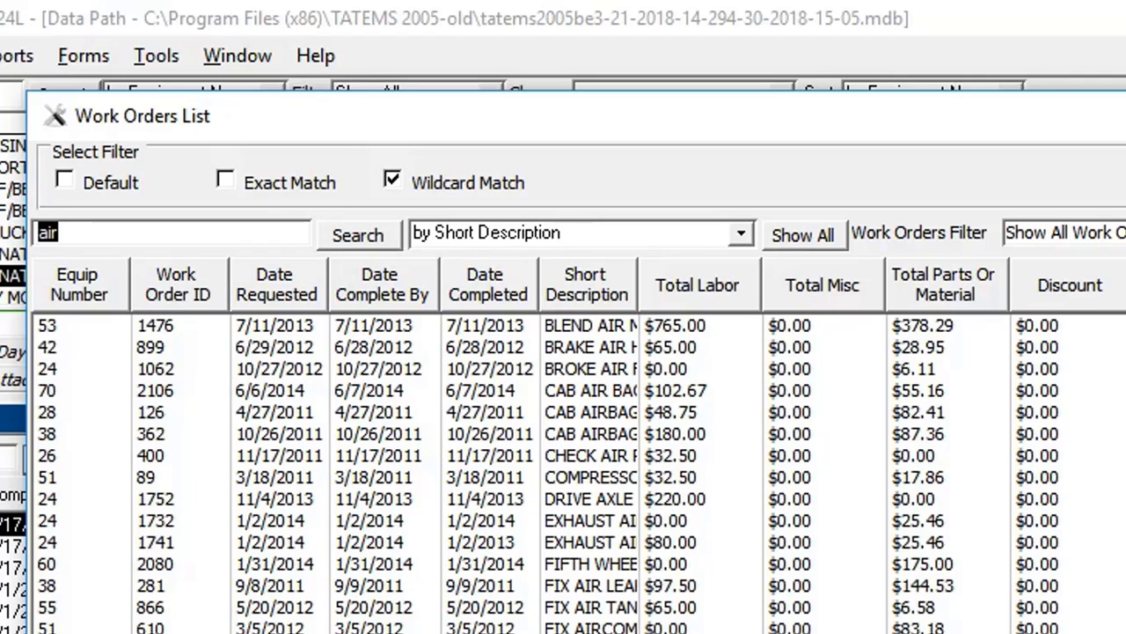
key("BackSpace")
type("i")
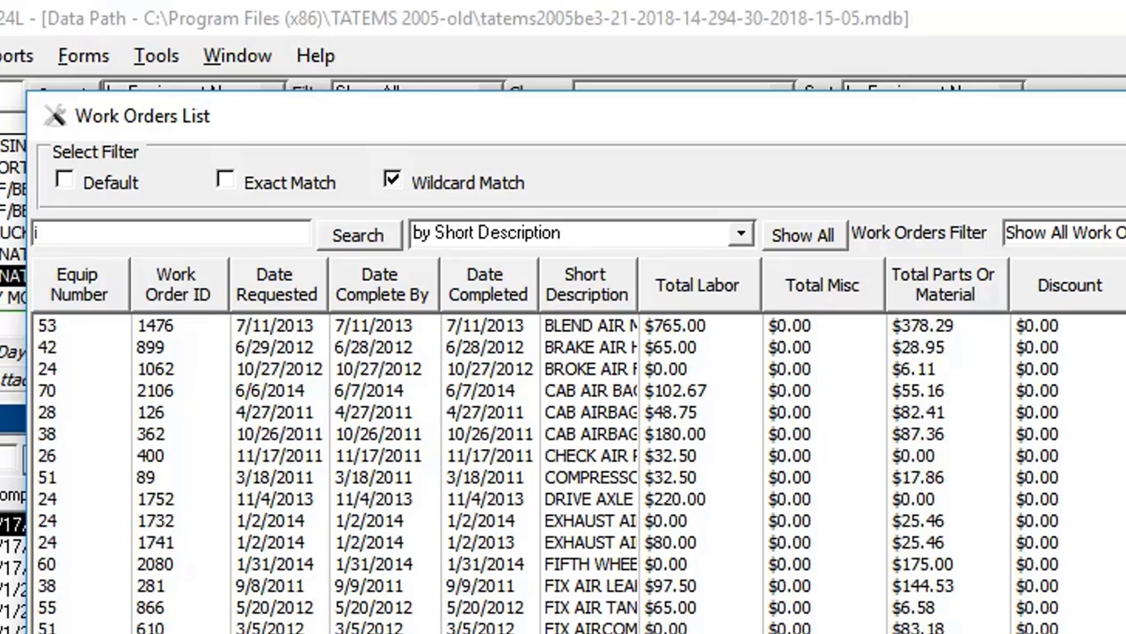
type("air bag")
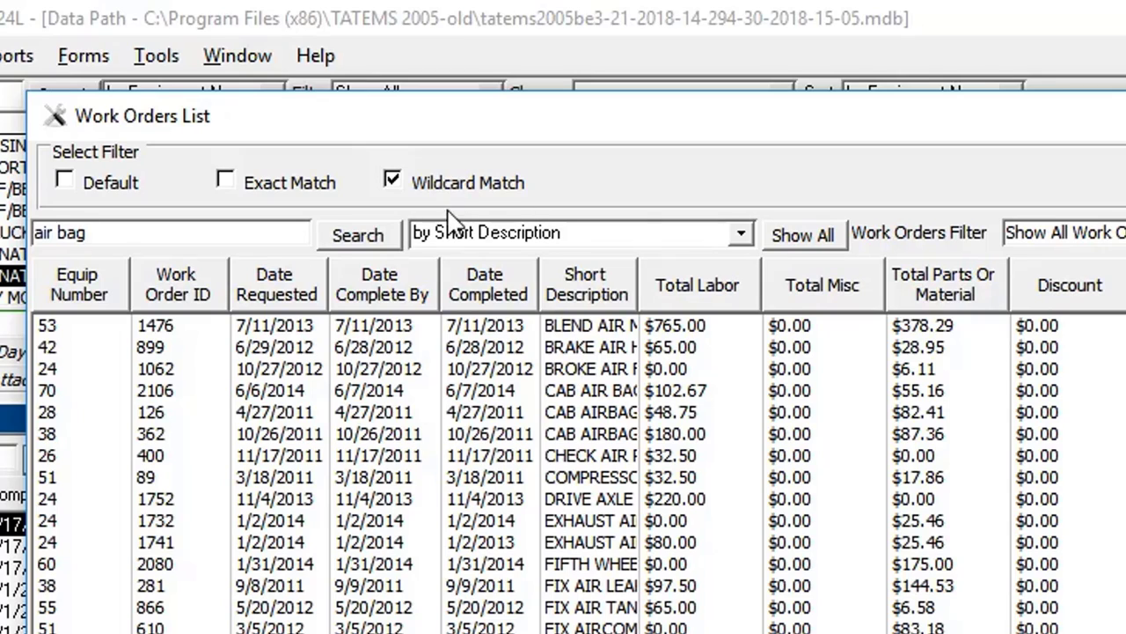
left_click(743, 236)
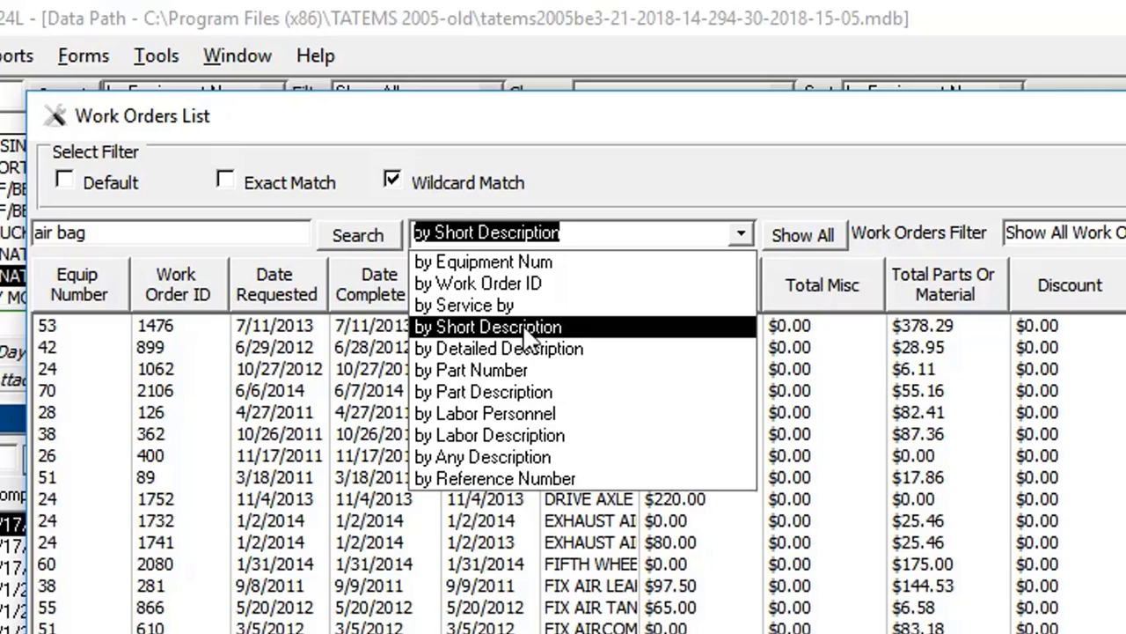
left_click(524, 457)
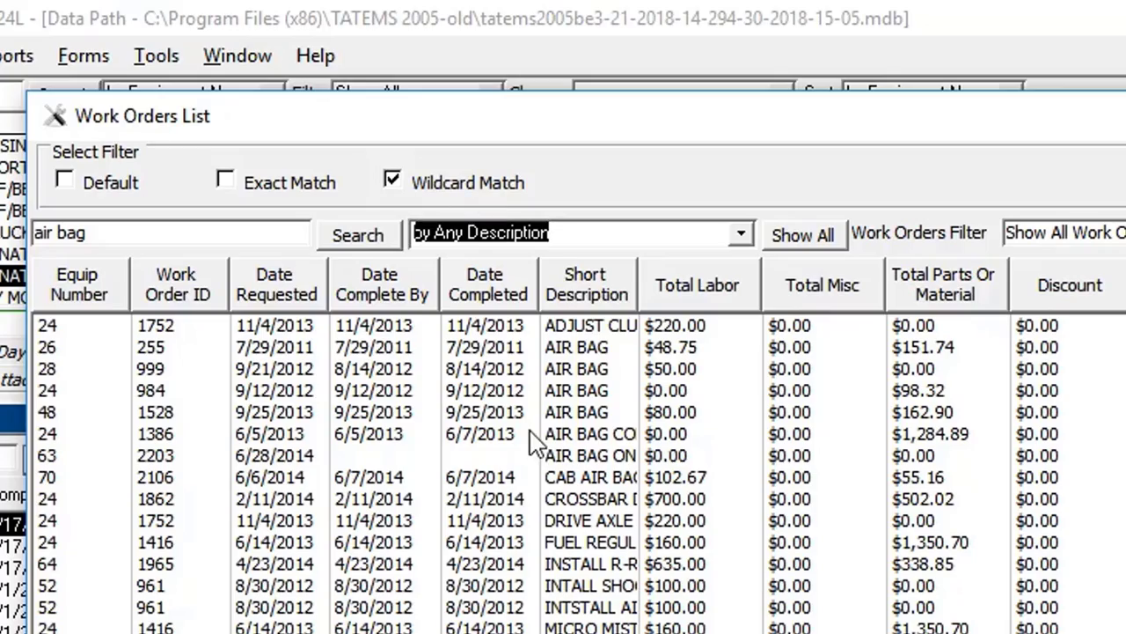
Examine the listed air bag work orders and their labor, parts, discount, tax and overall cost totals
scroll(568, 495, "down", 1)
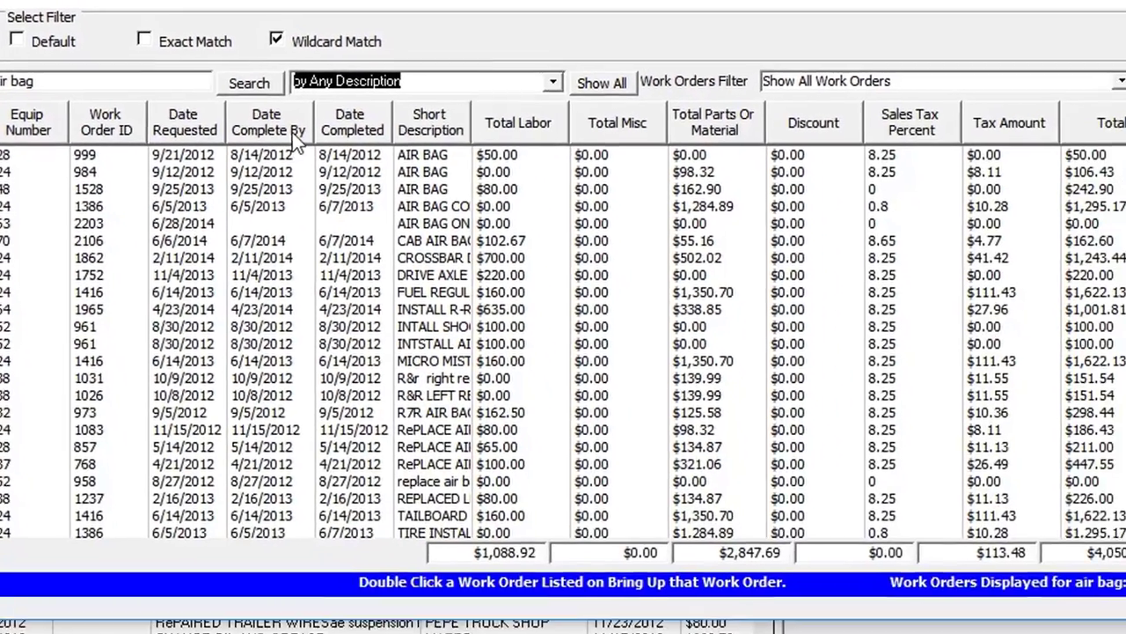
key("shift+Tab")
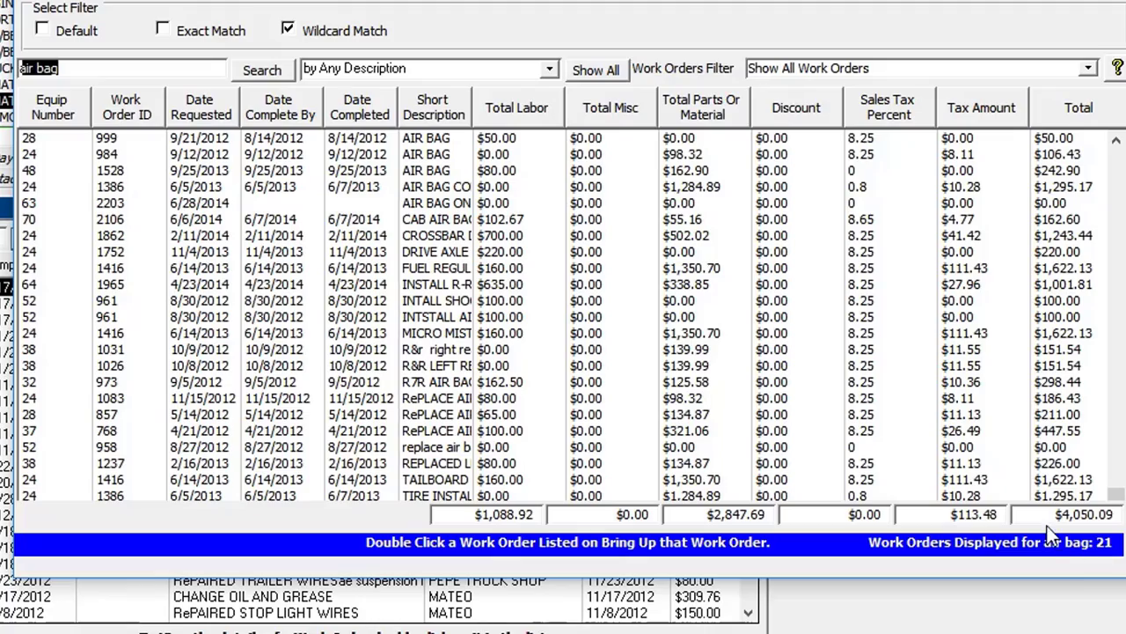
double_click(1053, 510)
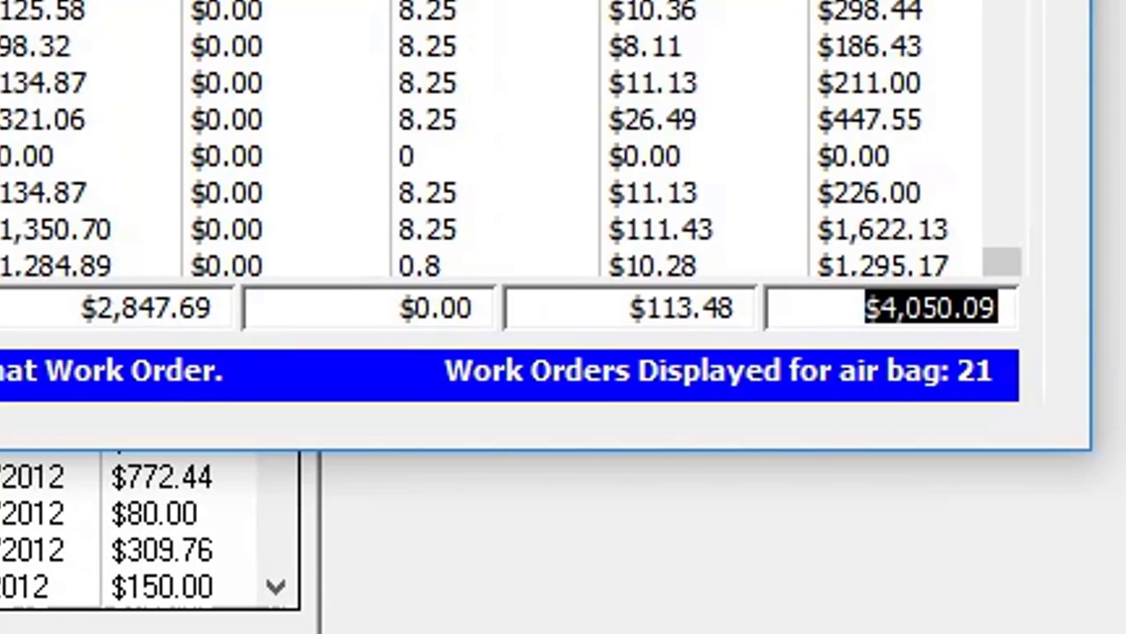
left_click_drag(563, 2, 518, 104)
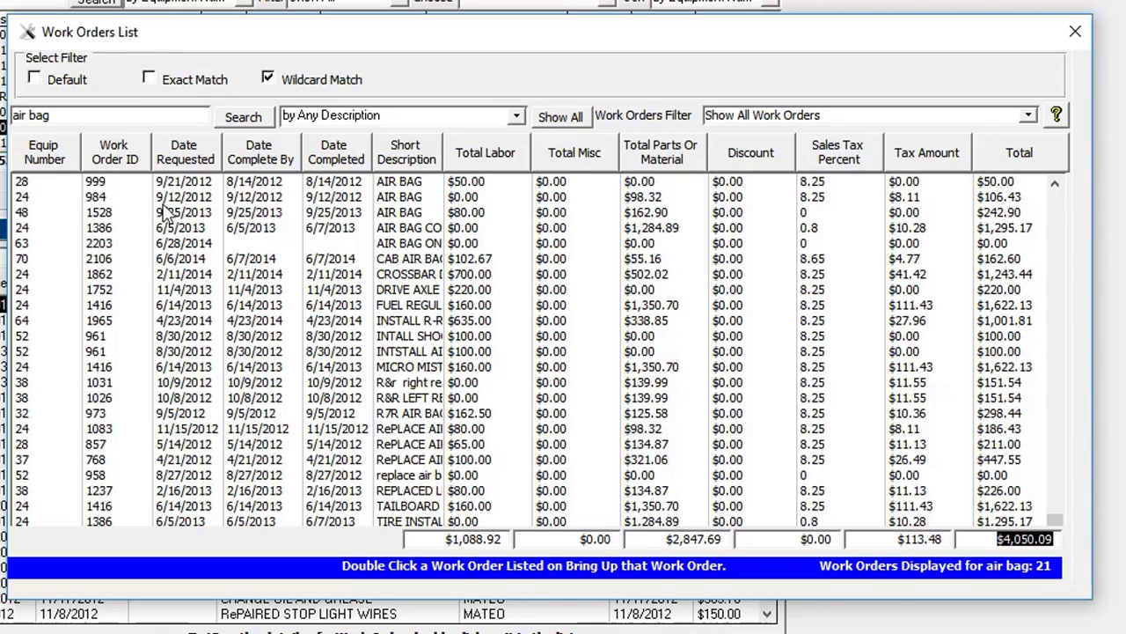
left_click_drag(135, 38, 141, 47)
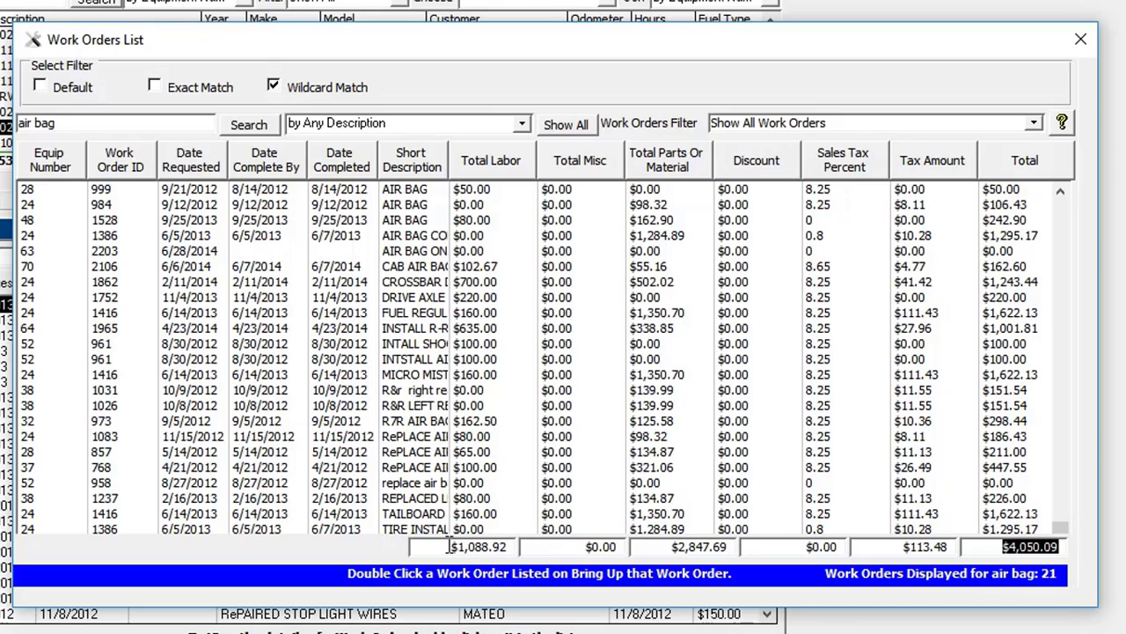
left_click_drag(451, 546, 733, 547)
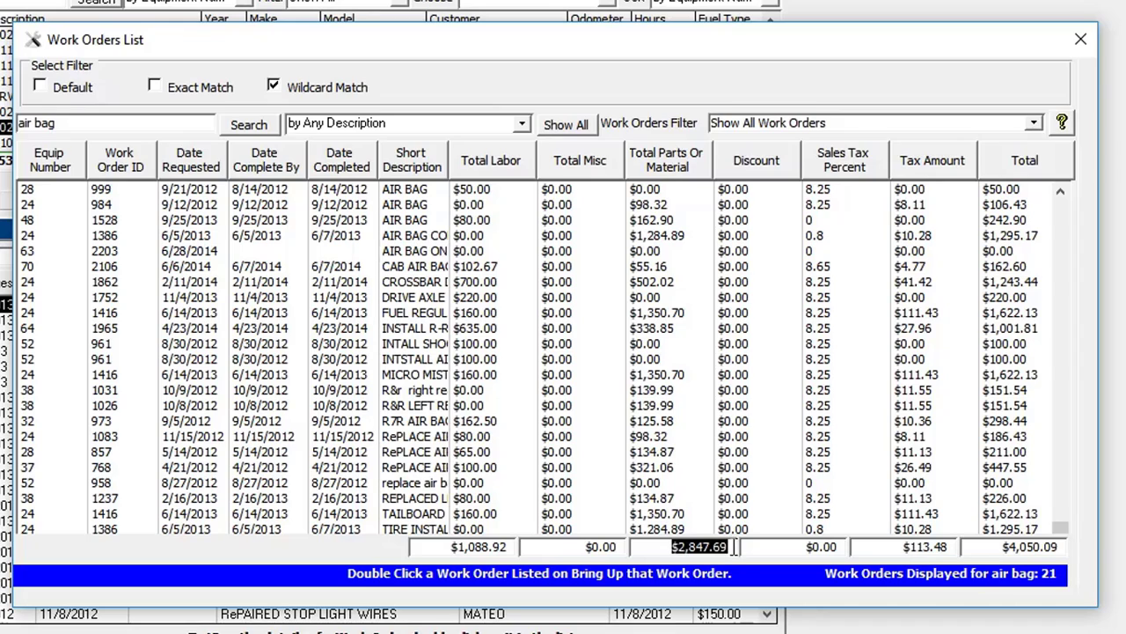
left_click_drag(803, 547, 876, 547)
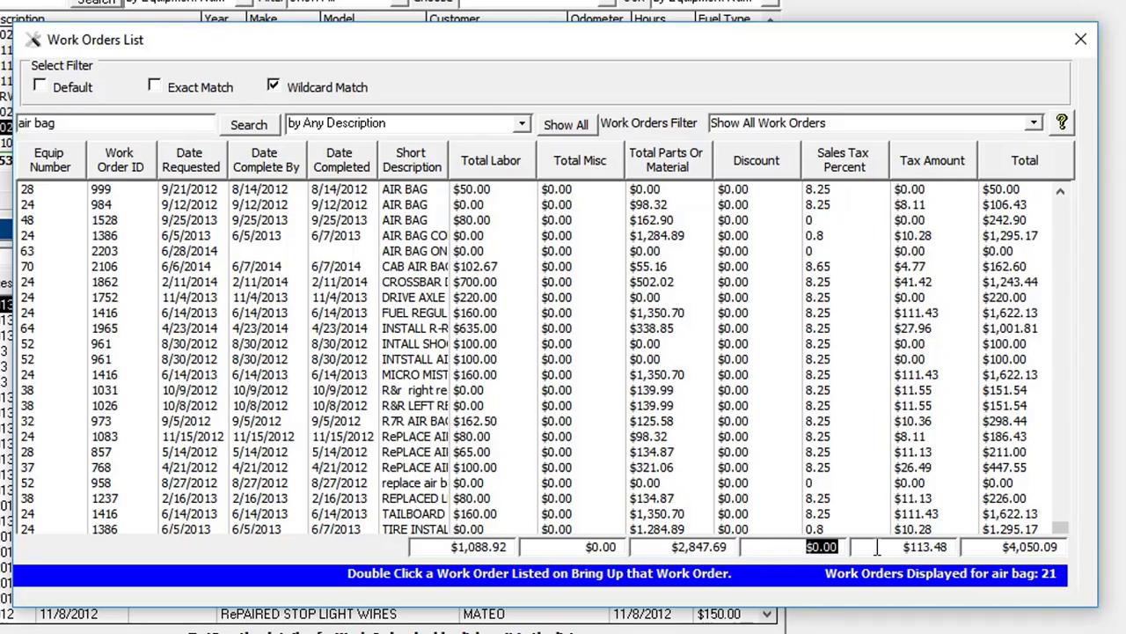
left_click_drag(1001, 546, 1076, 541)
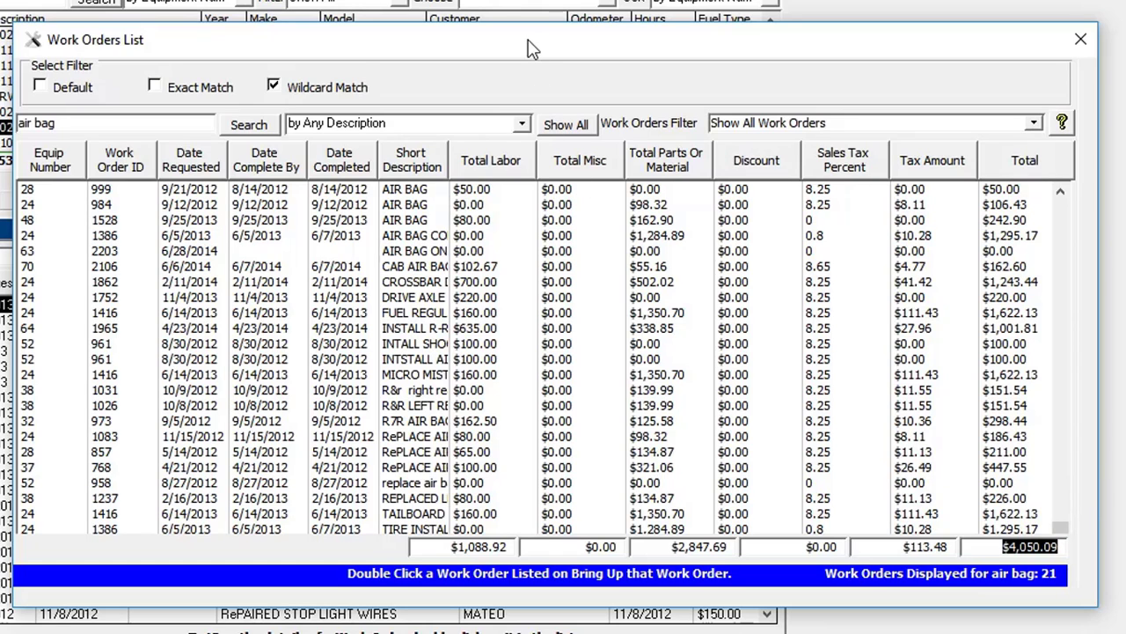
left_click_drag(349, 55, 337, 60)
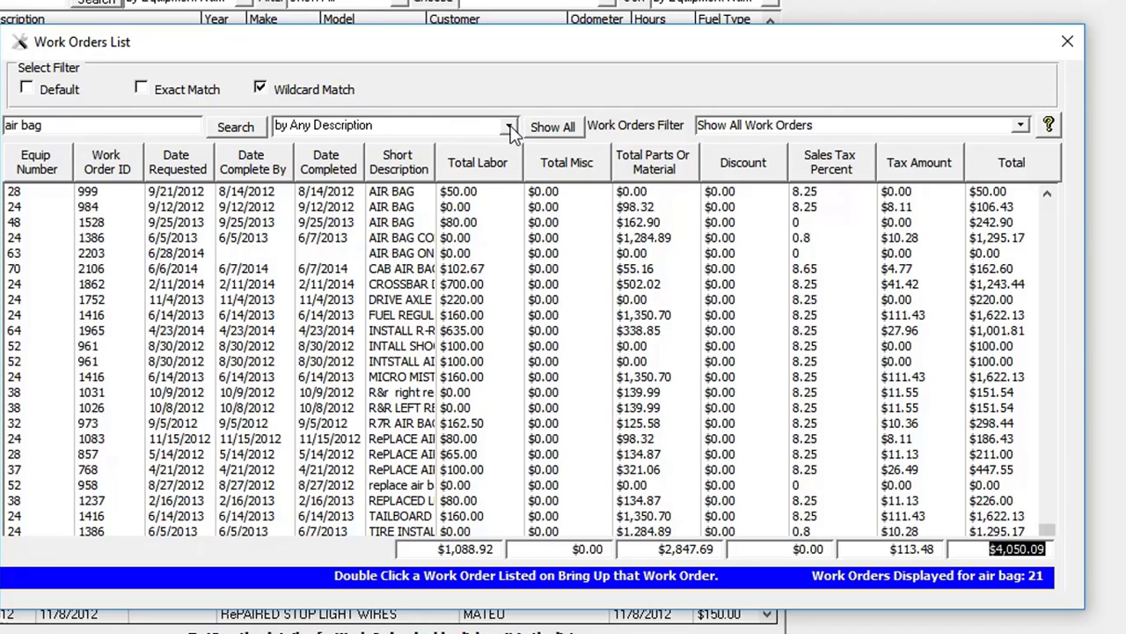
left_click_drag(501, 52, 454, 314)
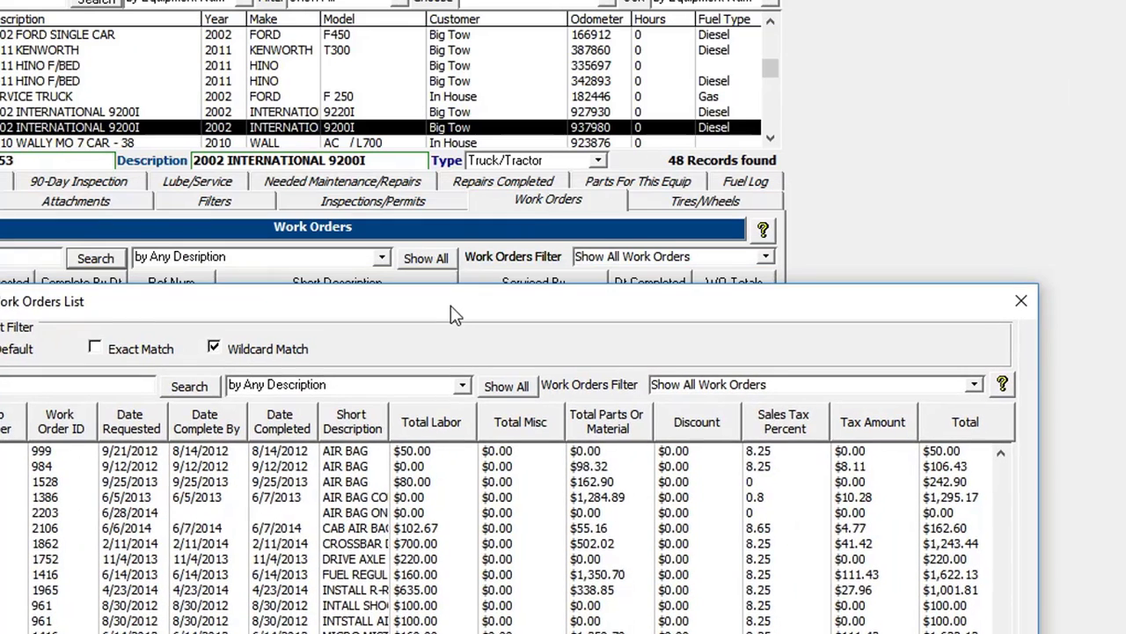
left_click_drag(311, 320, 285, 28)
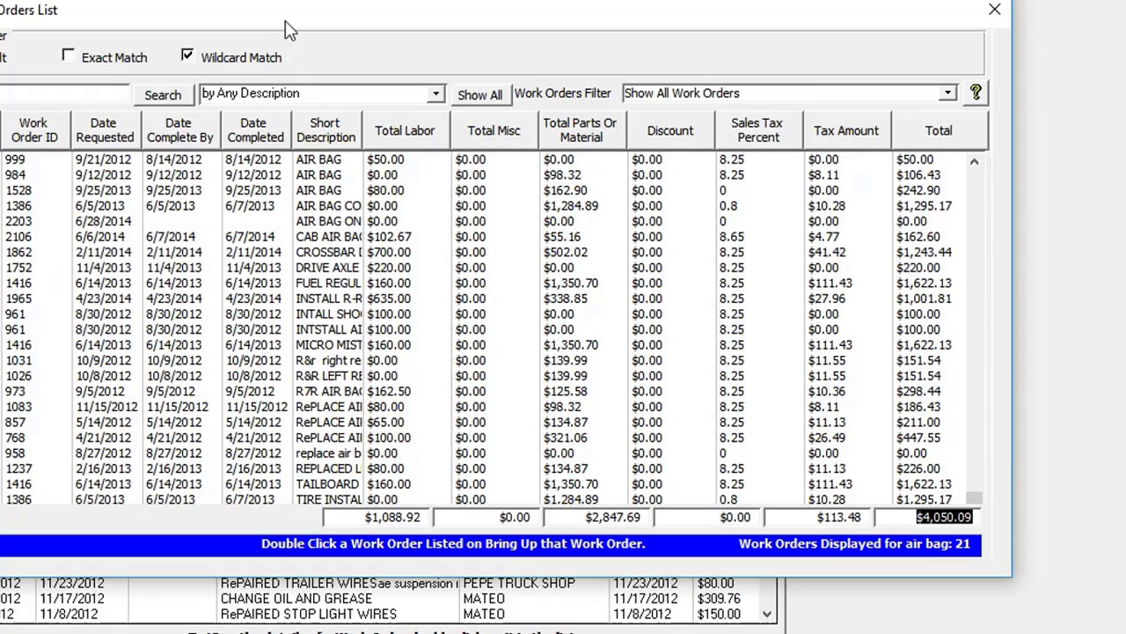